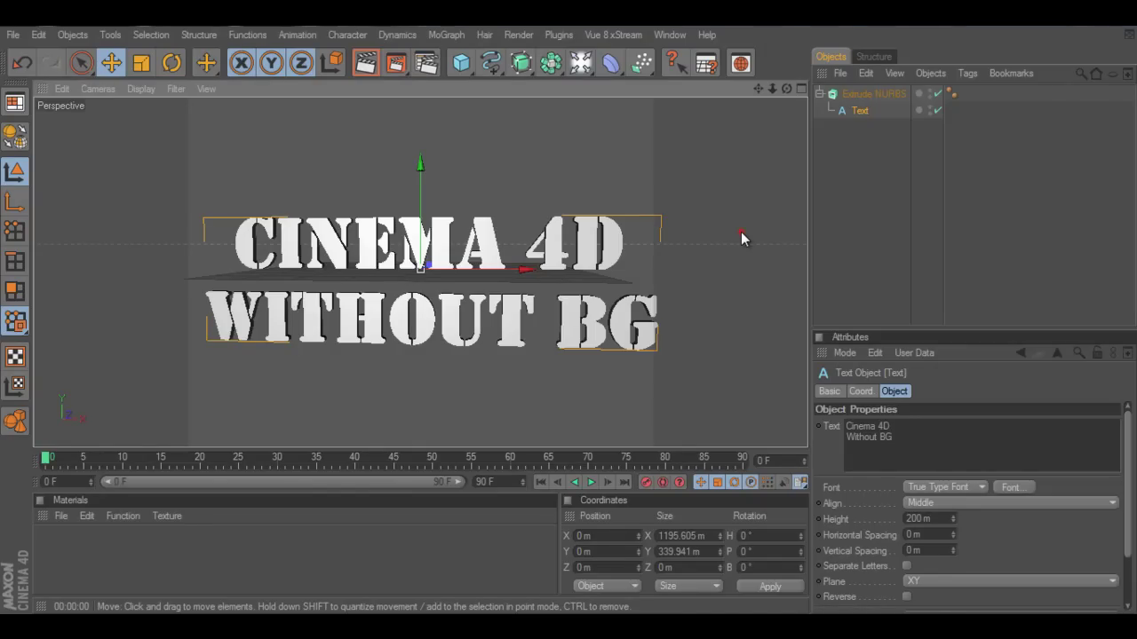
Deepen the Extrude NURBS text extrusion to 70 m and render a viewport preview
click(741, 233)
scroll(741, 233, down, 1)
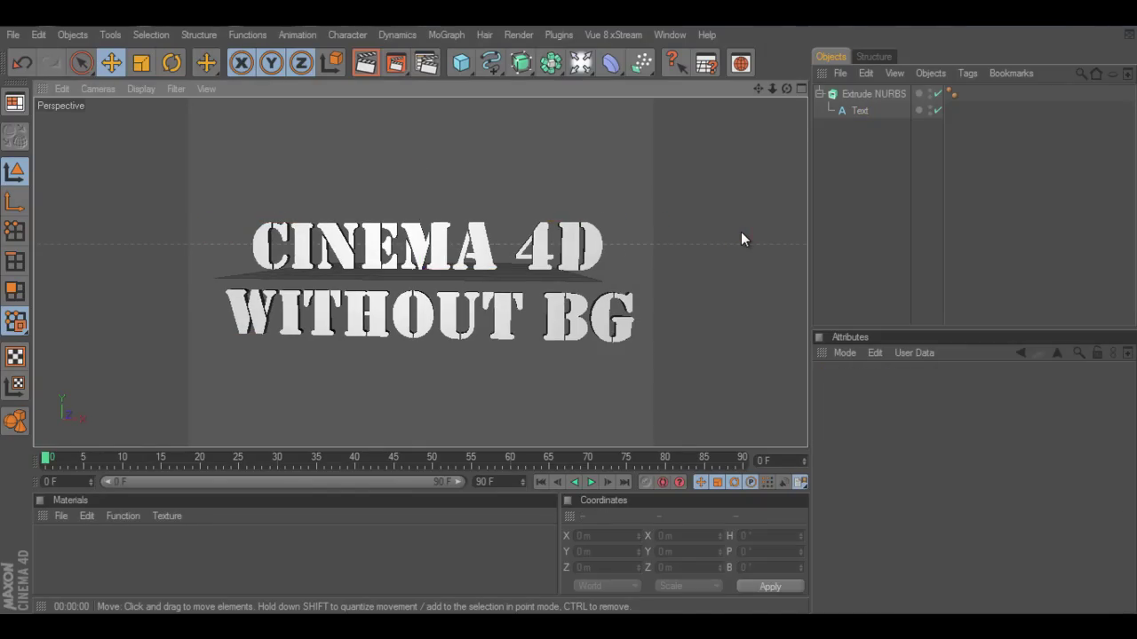
click(848, 93)
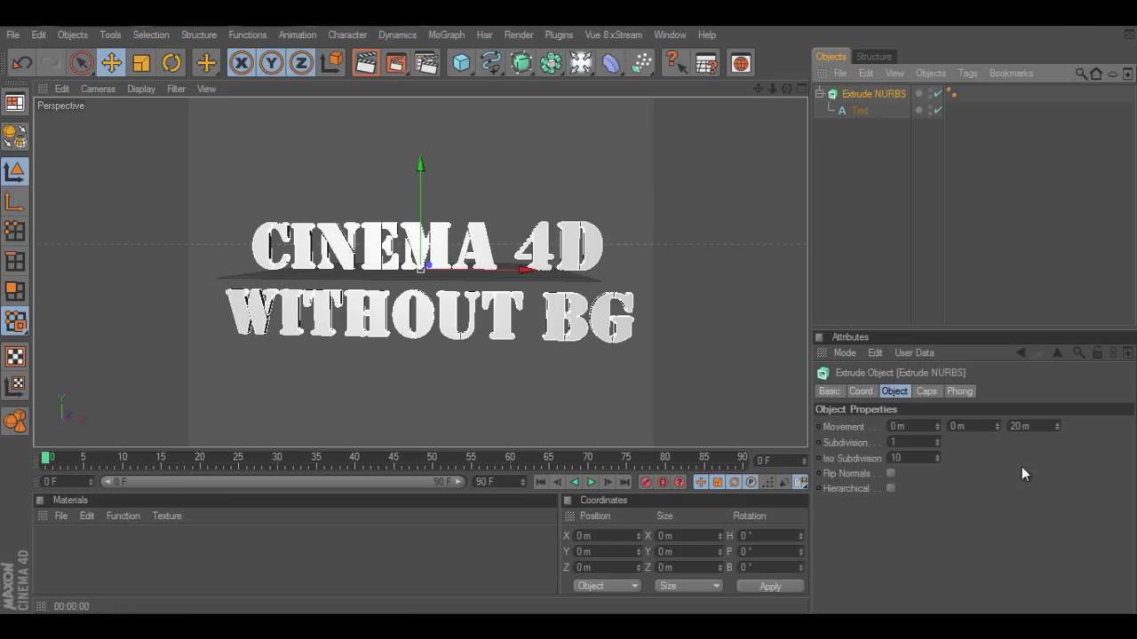
mouse_move(1058, 424)
mouse_down()
mouse_move(1040, 363)
mouse_move(1053, 402)
mouse_up()
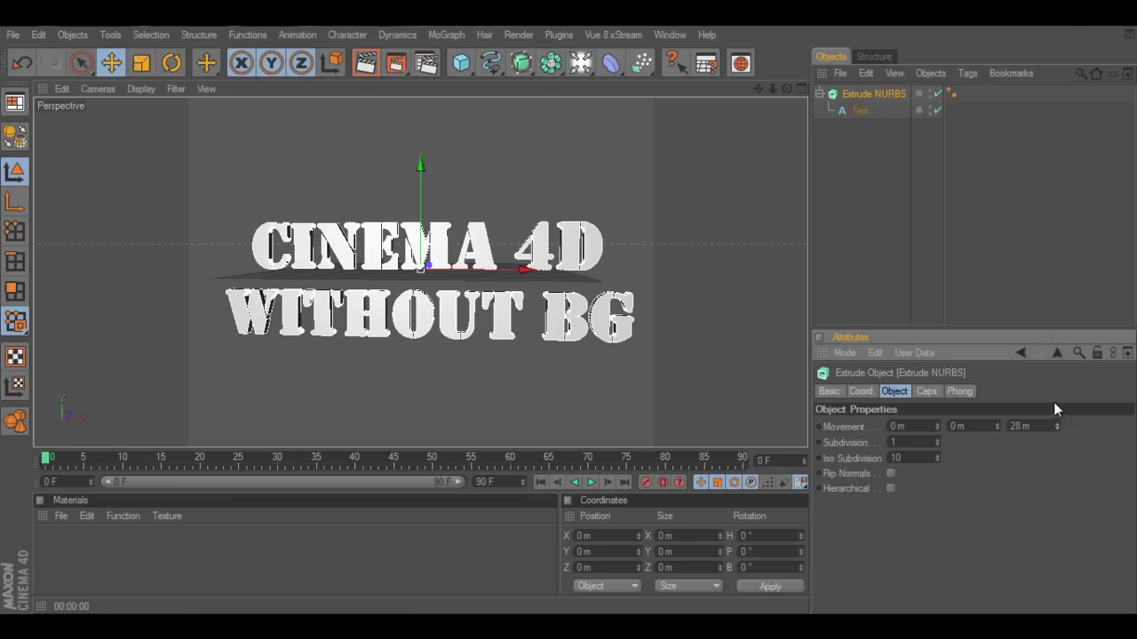
drag(1037, 322, 1060, 347)
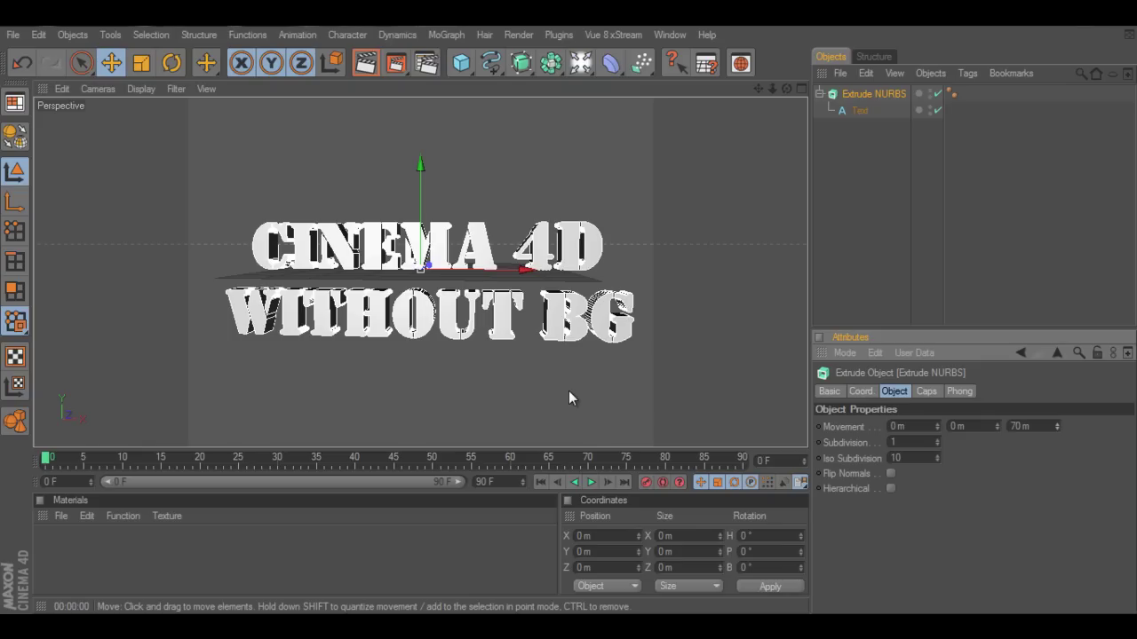
key(ctrl+r)
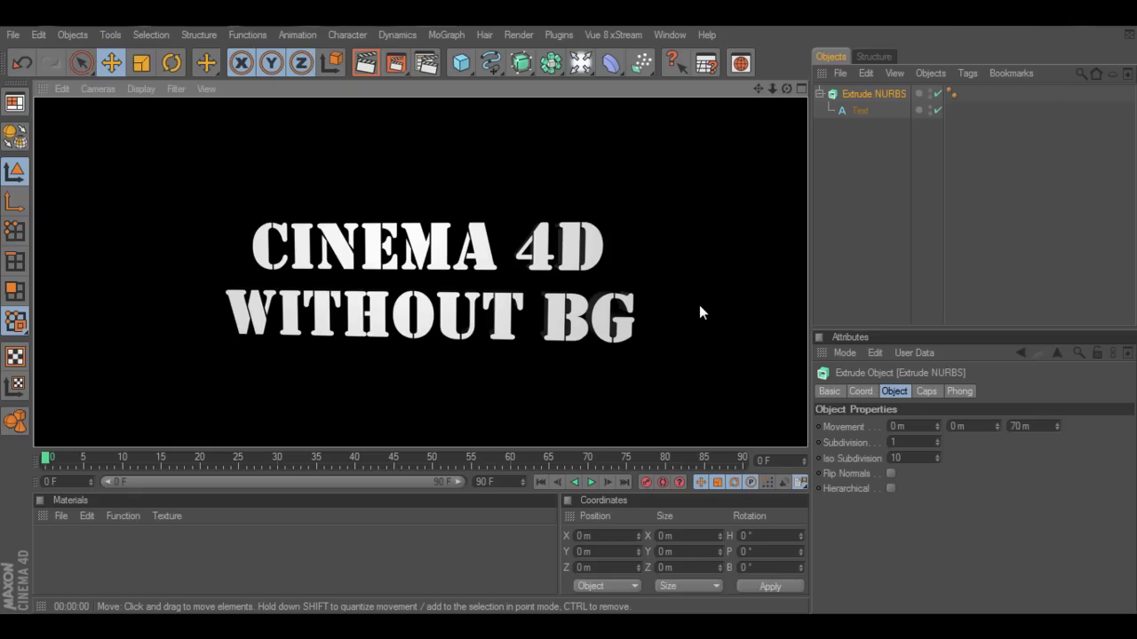
Increase the Extrude NURBS depth to 384 m and view the text at an angle
click(847, 150)
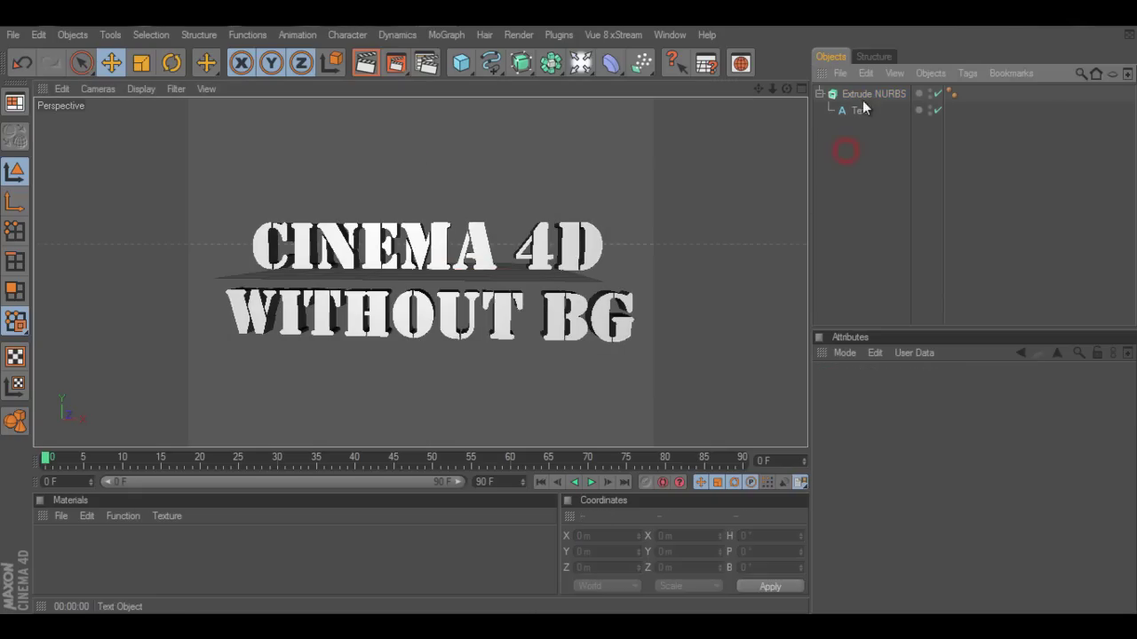
click(866, 94)
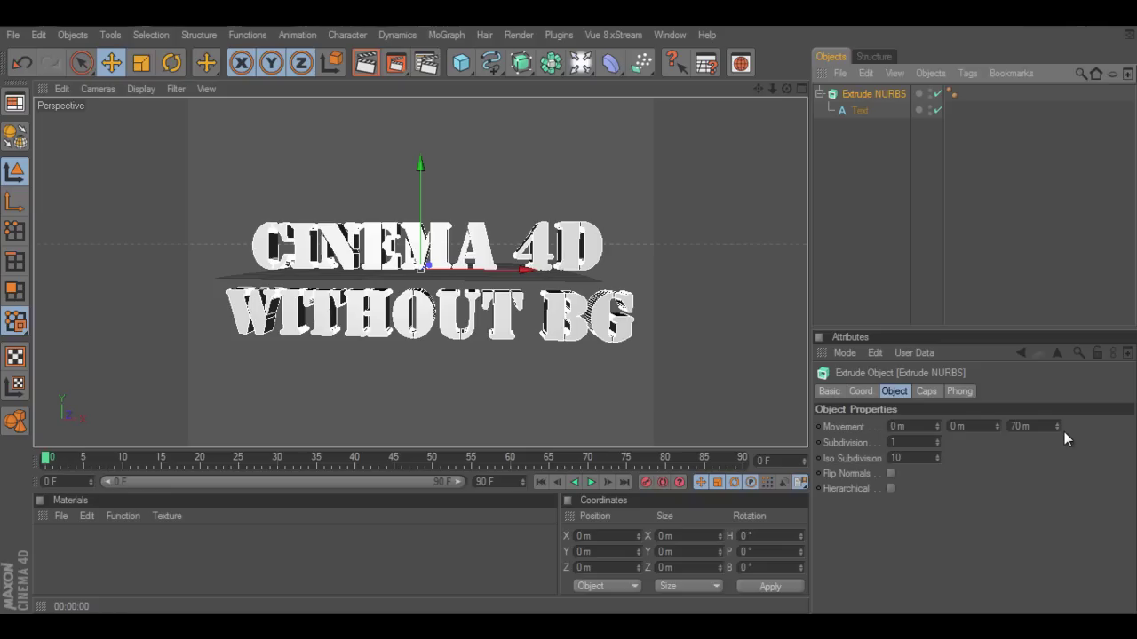
drag(1056, 426, 1004, 239)
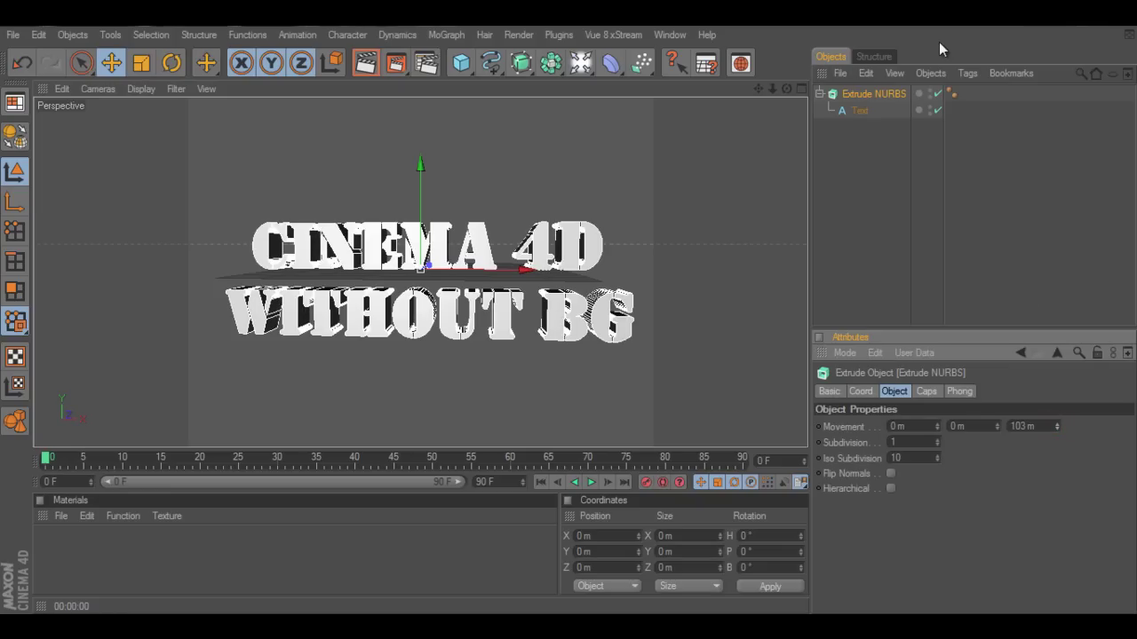
drag(1049, 102, 1083, 54)
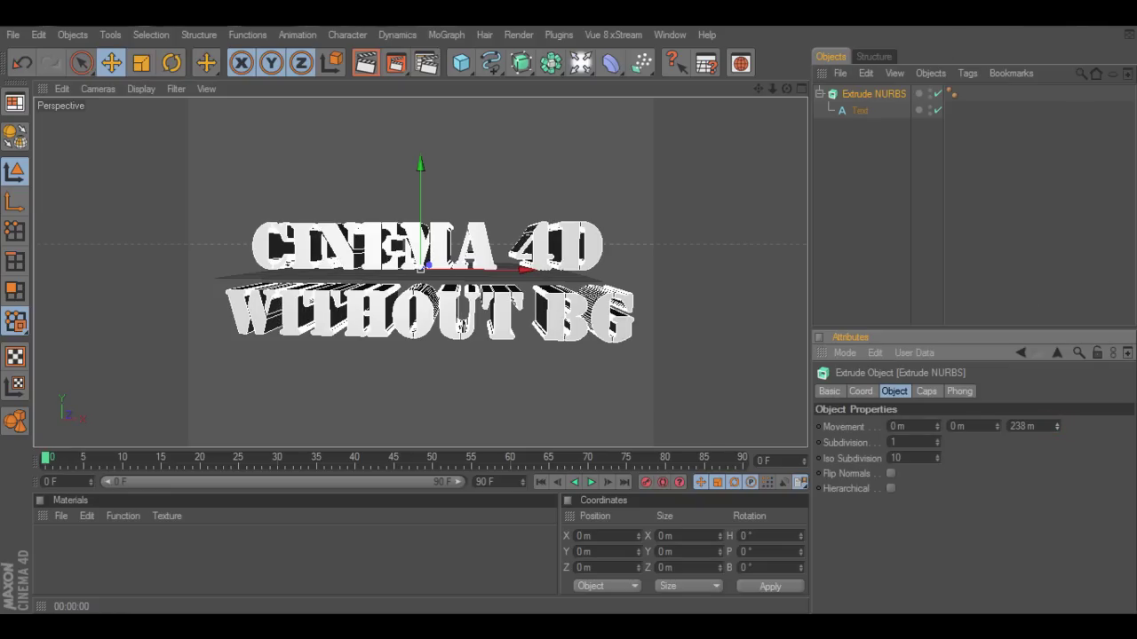
drag(1062, 291, 1062, 222)
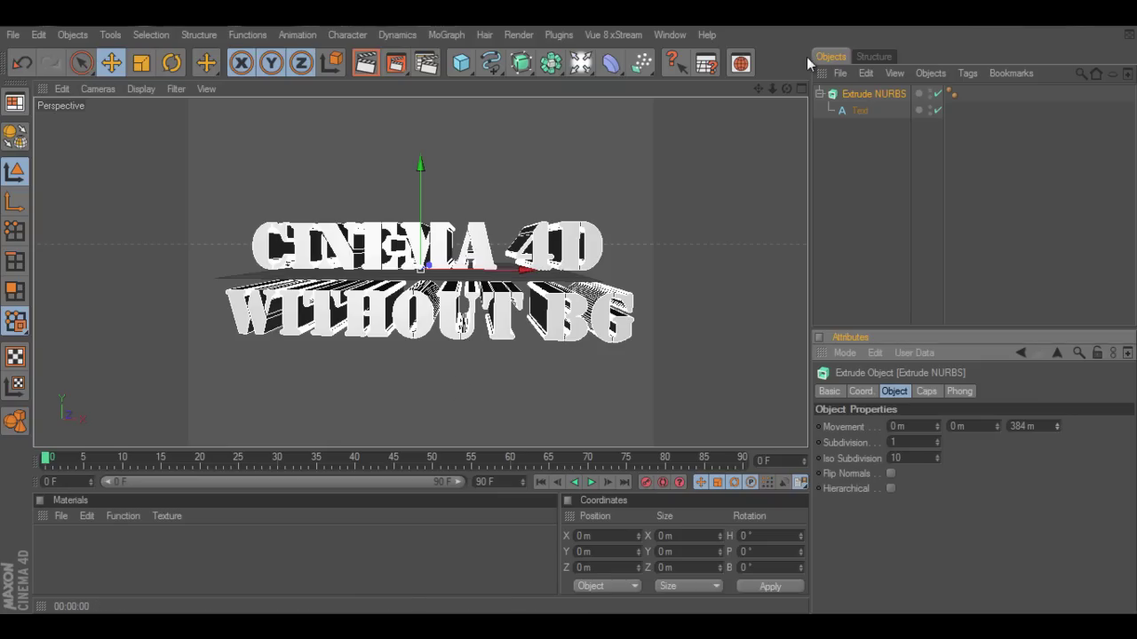
drag(786, 88, 693, 118)
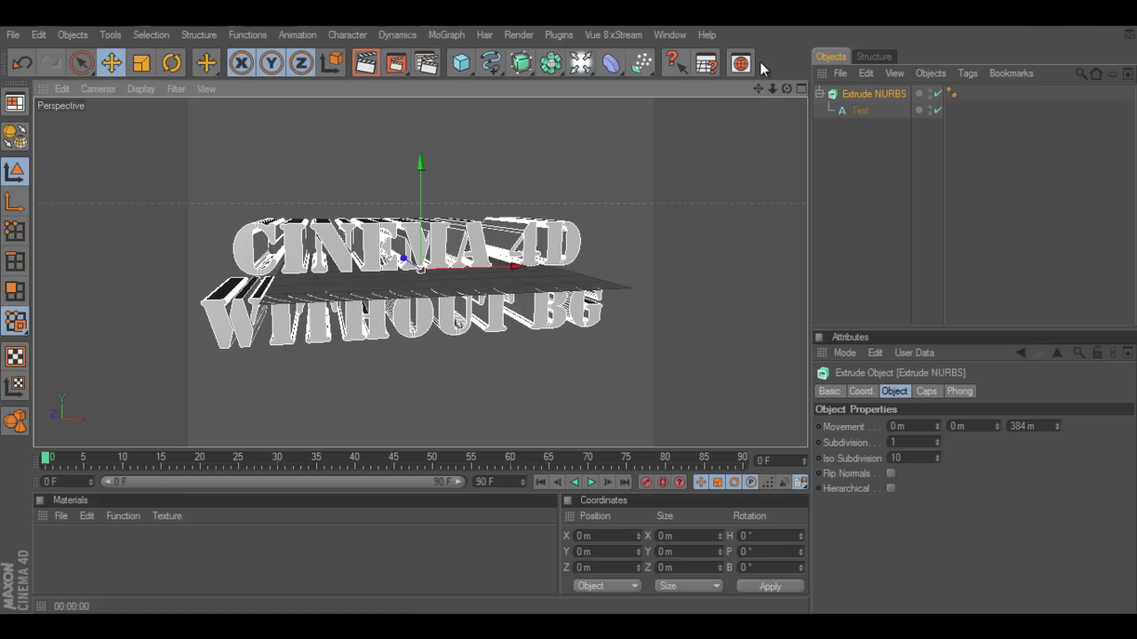
Add an omni light, position it at Y 298.591 m, Z -187.157 m, and test-render
click(581, 63)
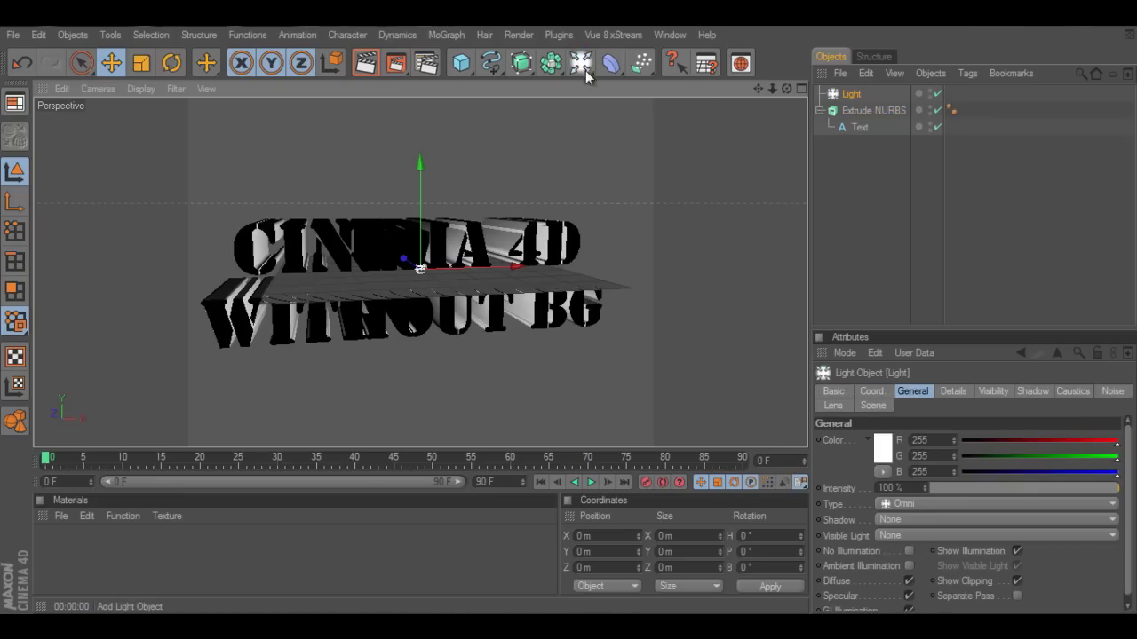
drag(420, 204, 420, 102)
drag(404, 170, 566, 312)
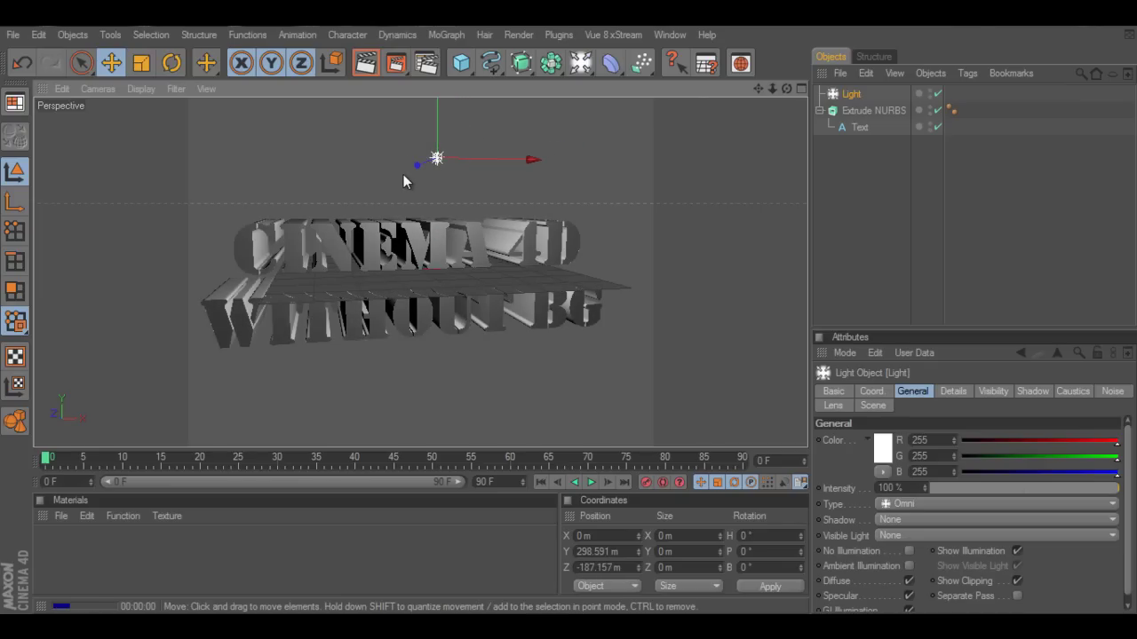
key(ctrl+r)
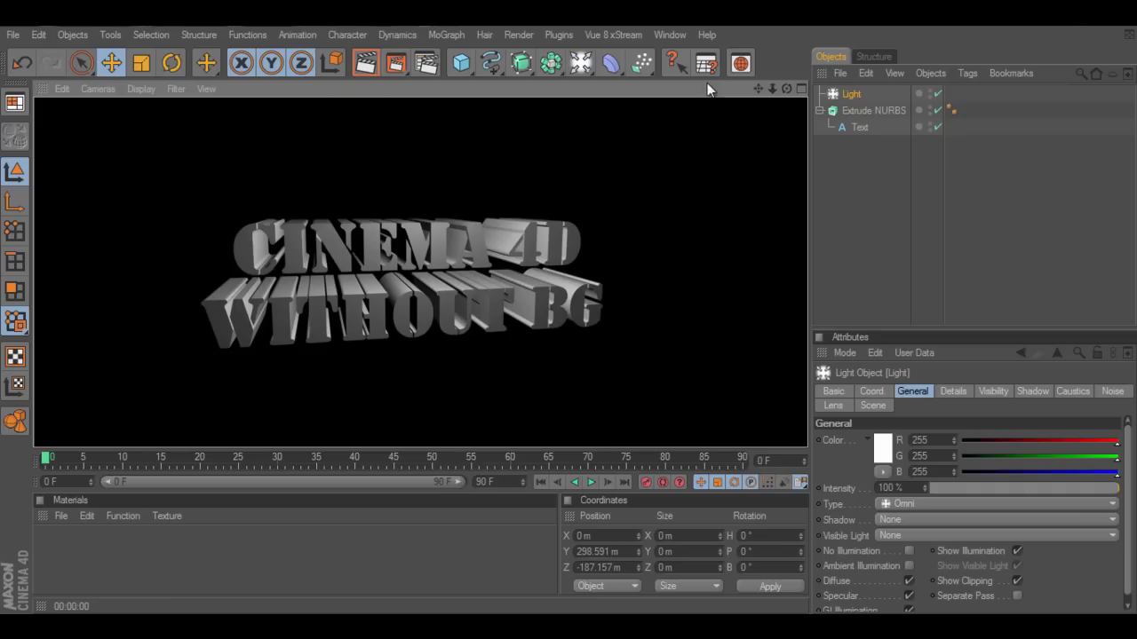
Reframe the view around the text and light, then render the viewport again
drag(786, 89, 568, 312)
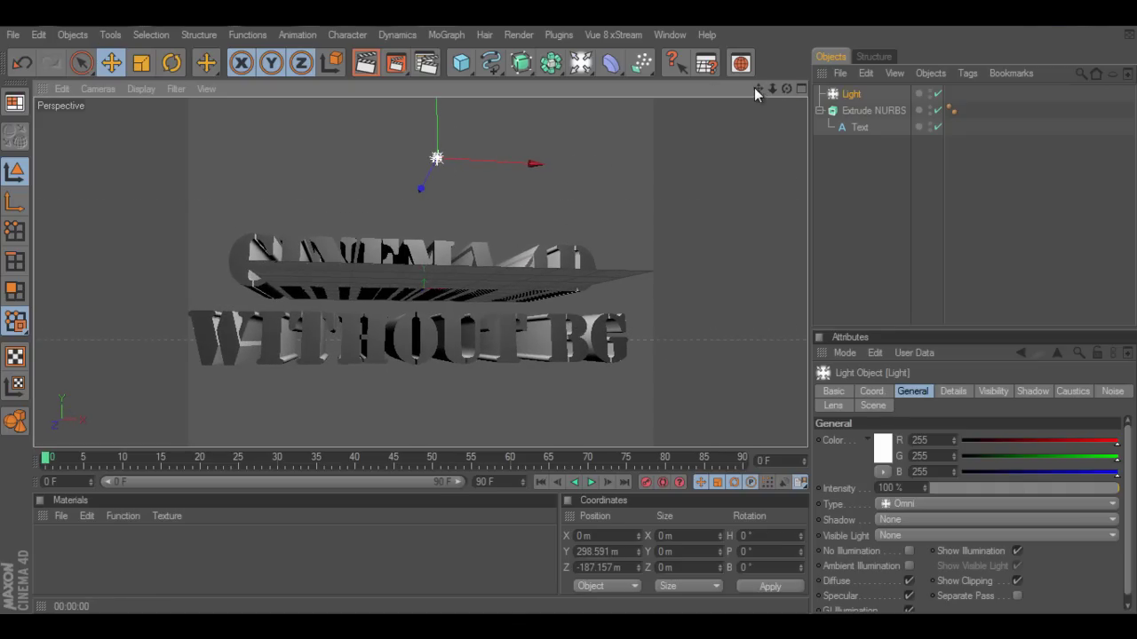
drag(755, 89, 568, 314)
key(ctrl+r)
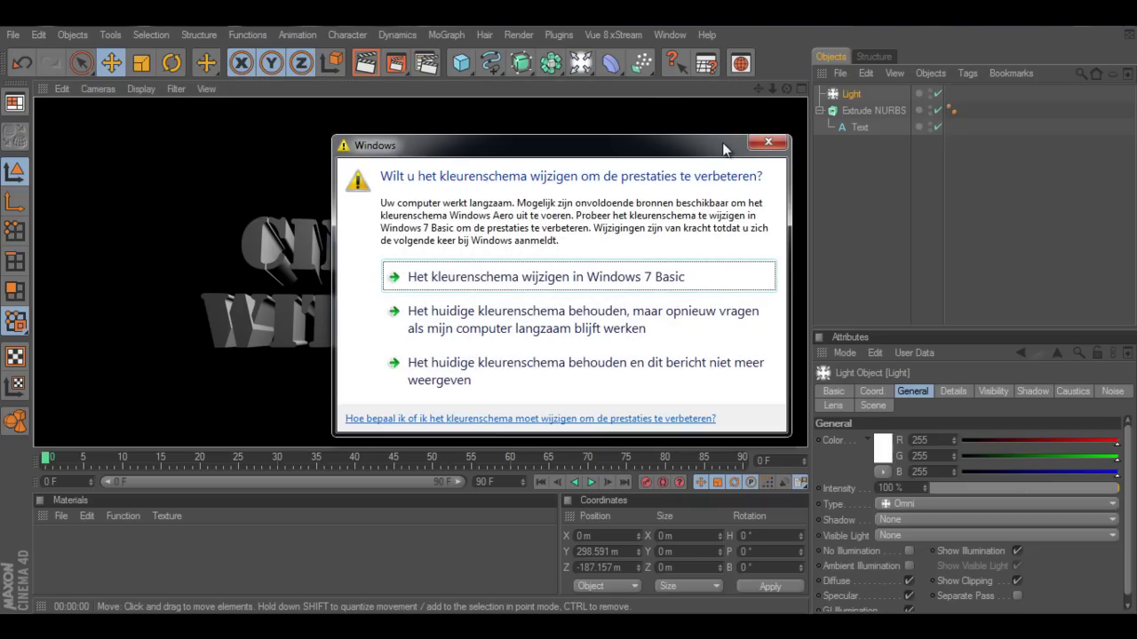
Set the Render Settings output resolution to 1280 x 720 pixels
click(754, 140)
key(ctrl+b)
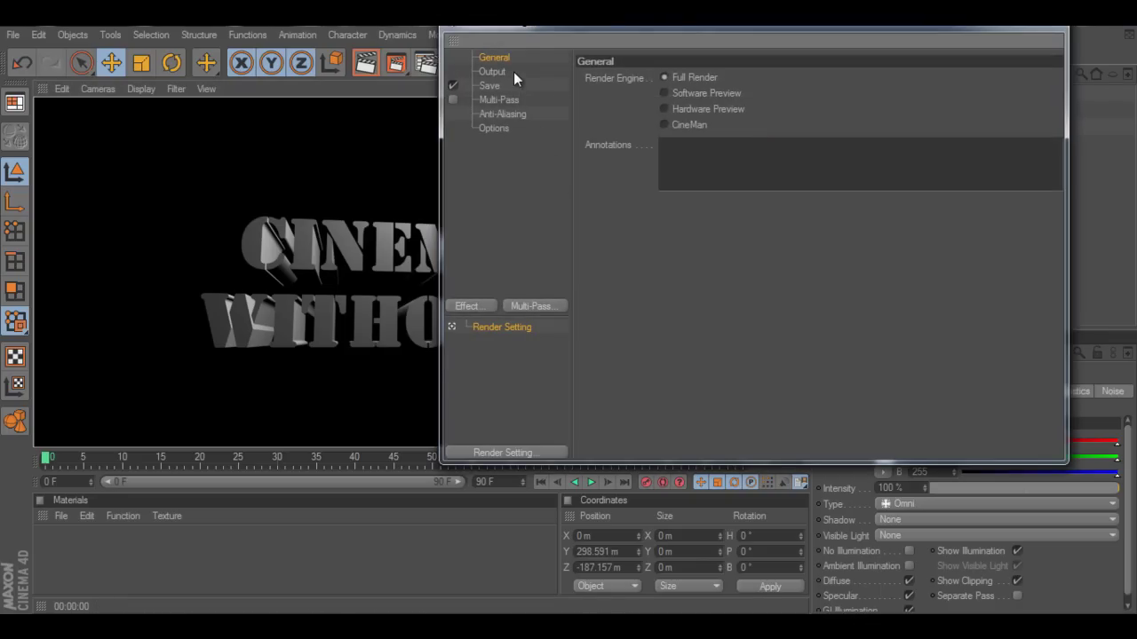
click(503, 73)
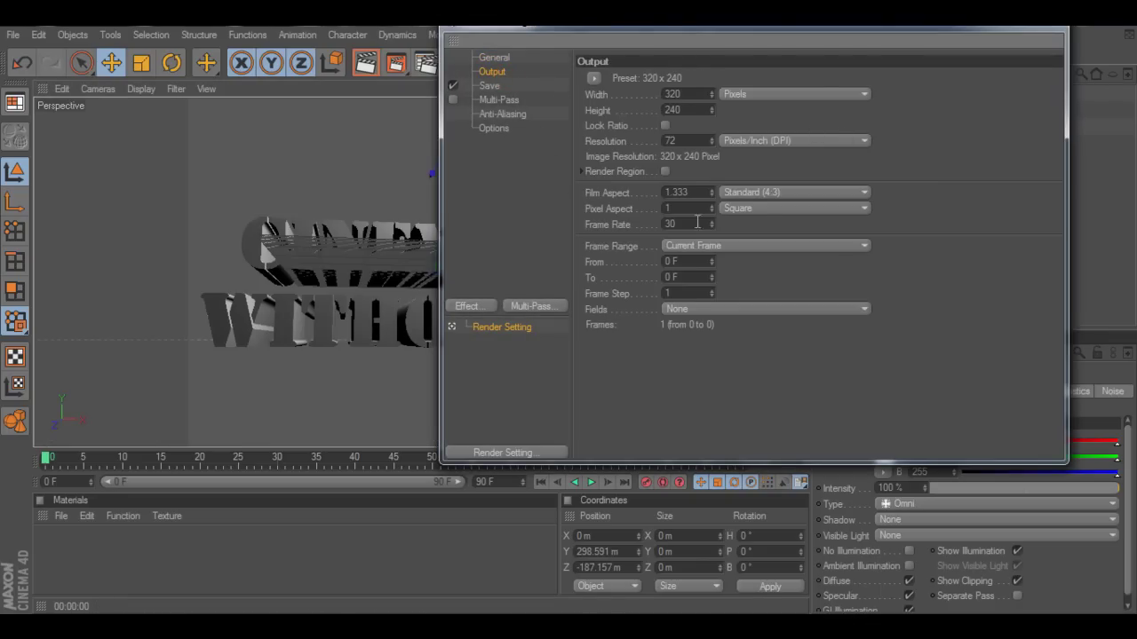
double_click(696, 92)
text(1280)
key(Tab)
text(720)
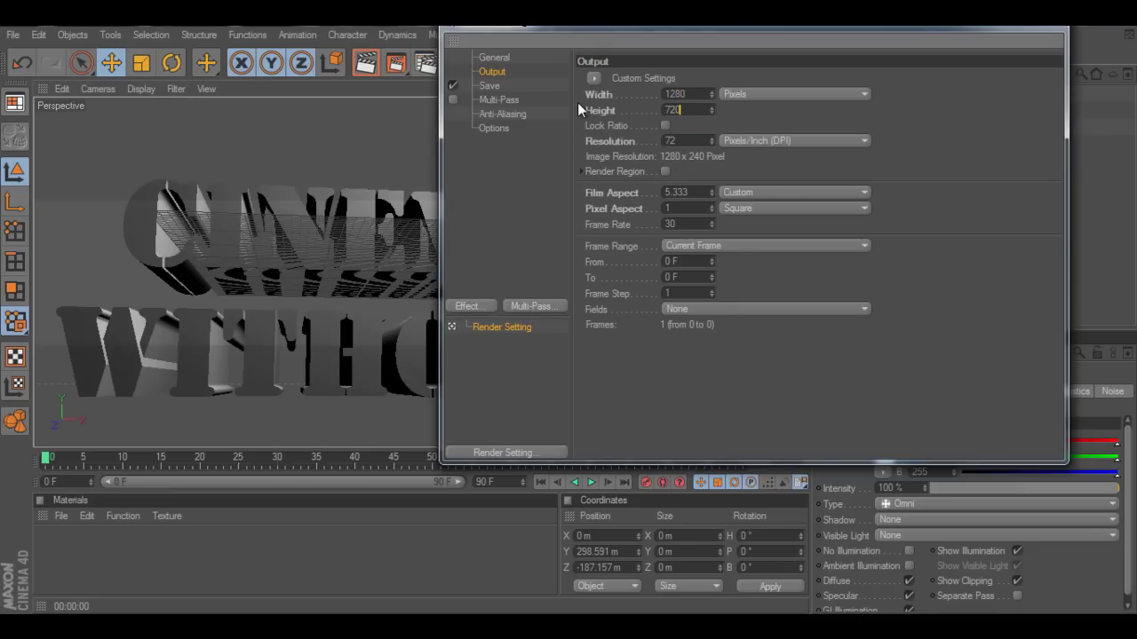
key(Tab)
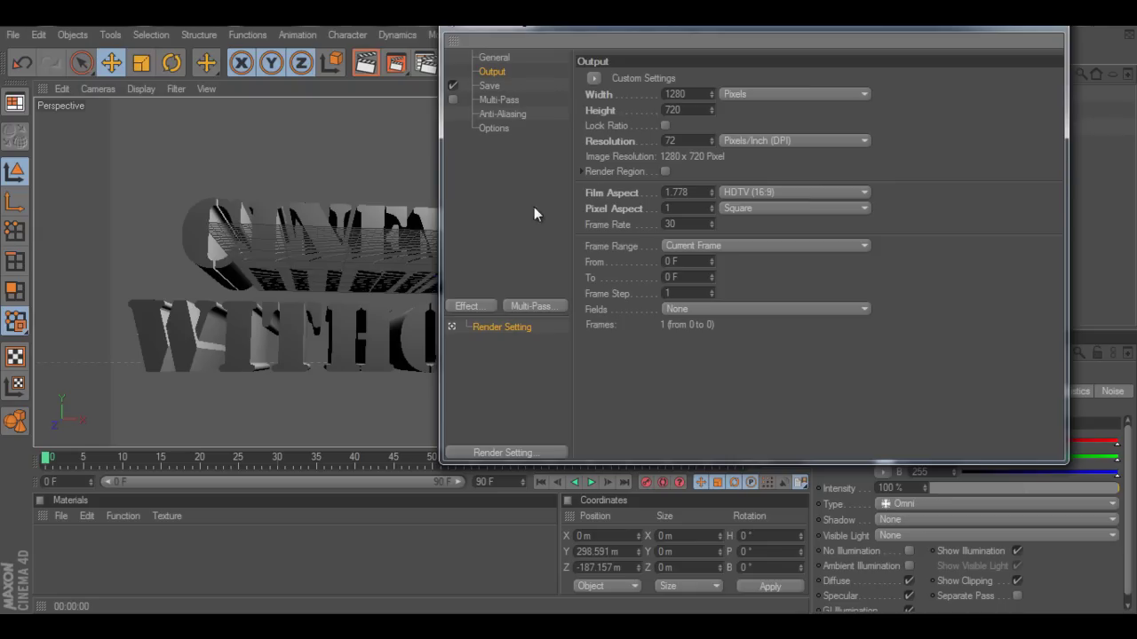
click(490, 87)
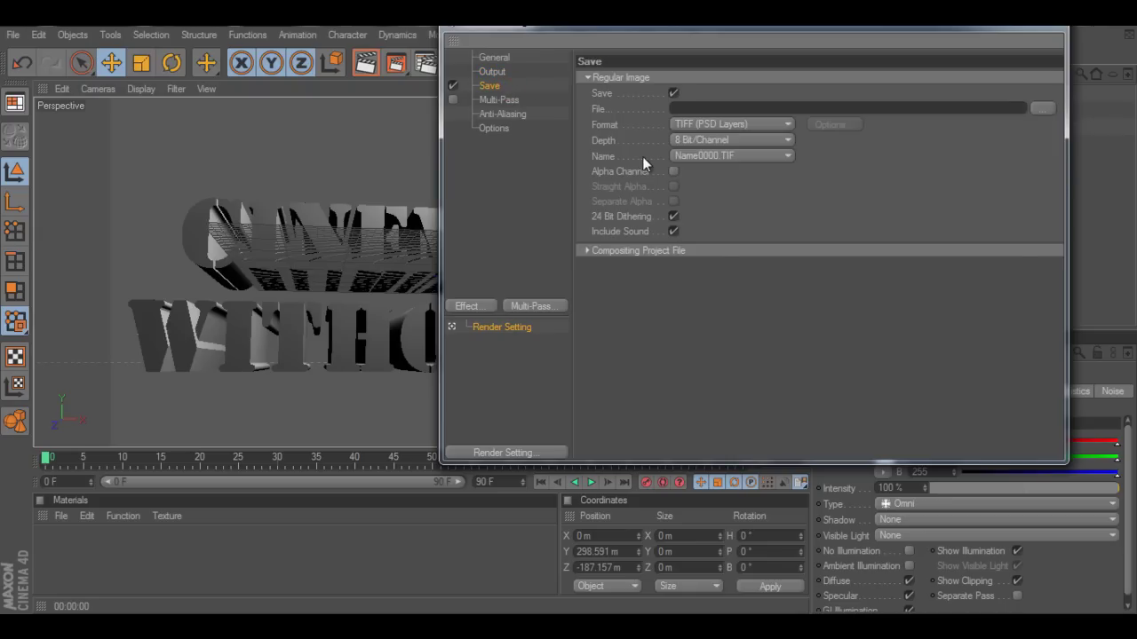
Set the render save file to Trans-BG-C4D in the user's home folder
click(1050, 107)
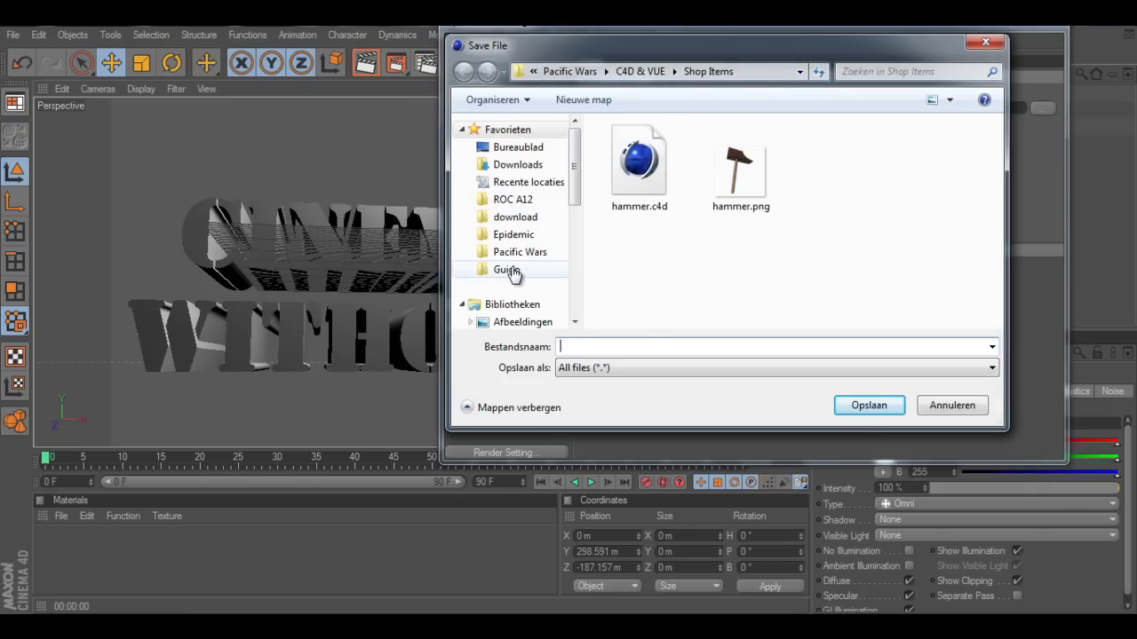
click(506, 270)
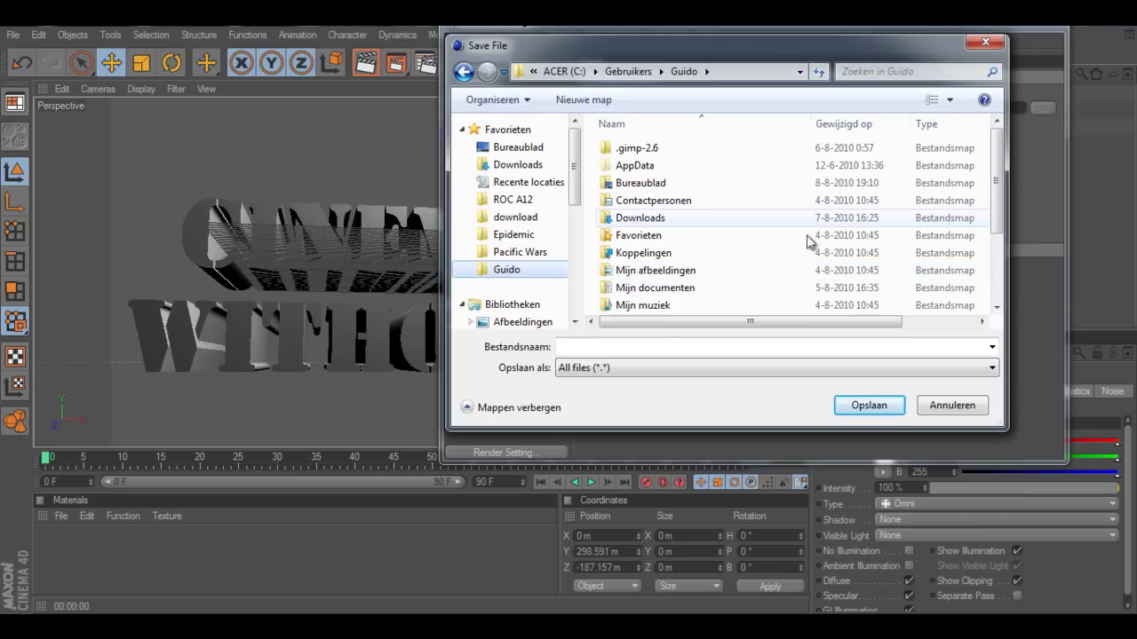
drag(997, 183, 993, 344)
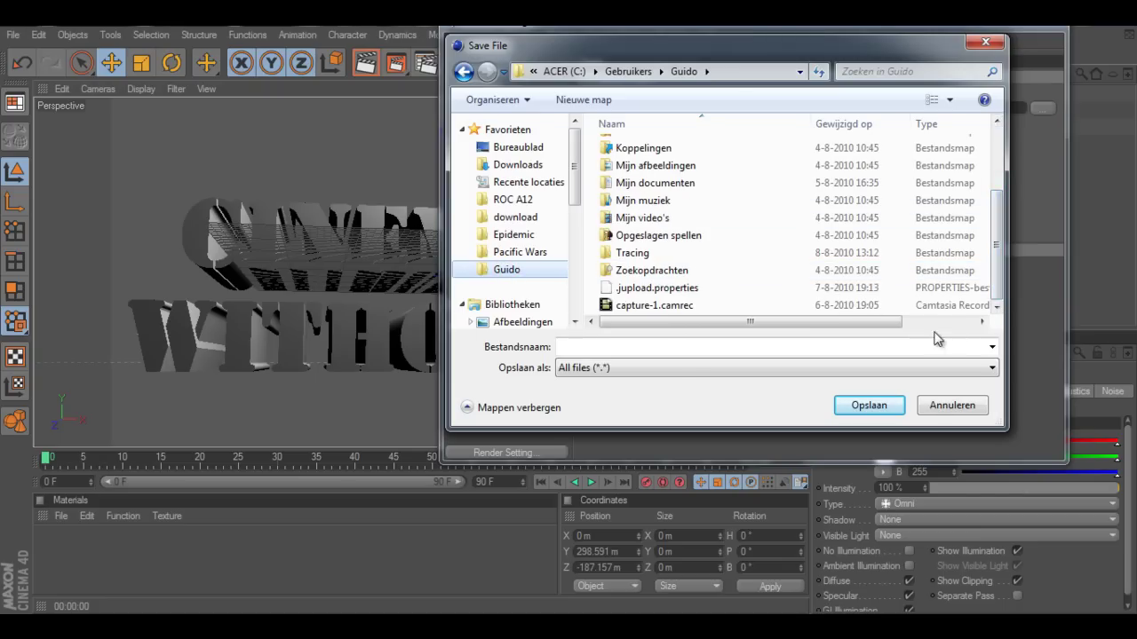
click(570, 347)
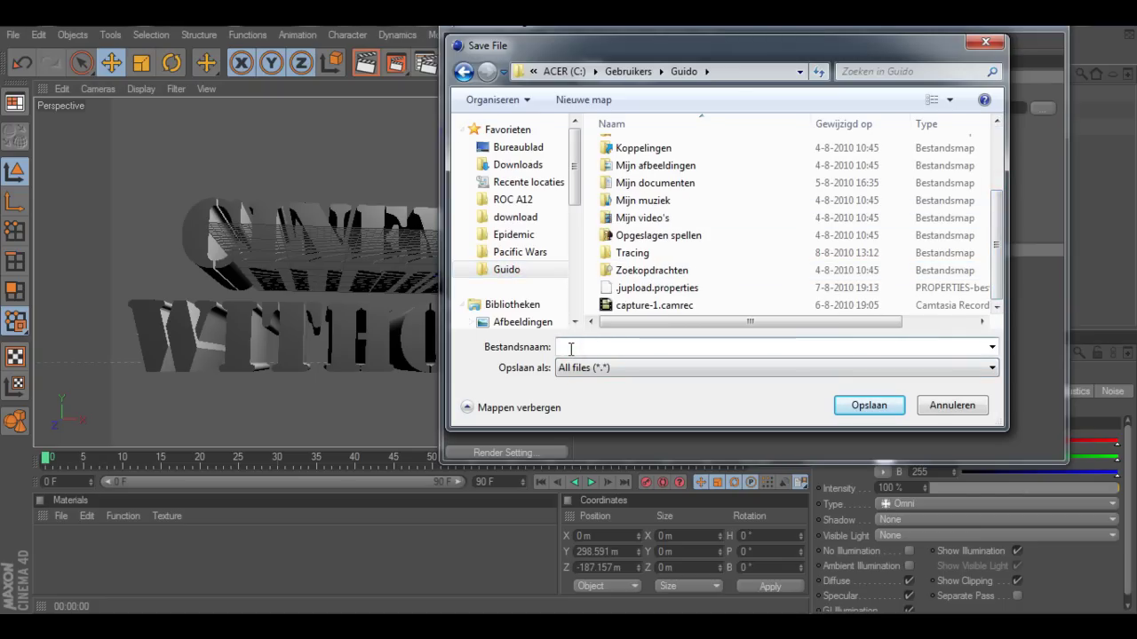
text(Tr)
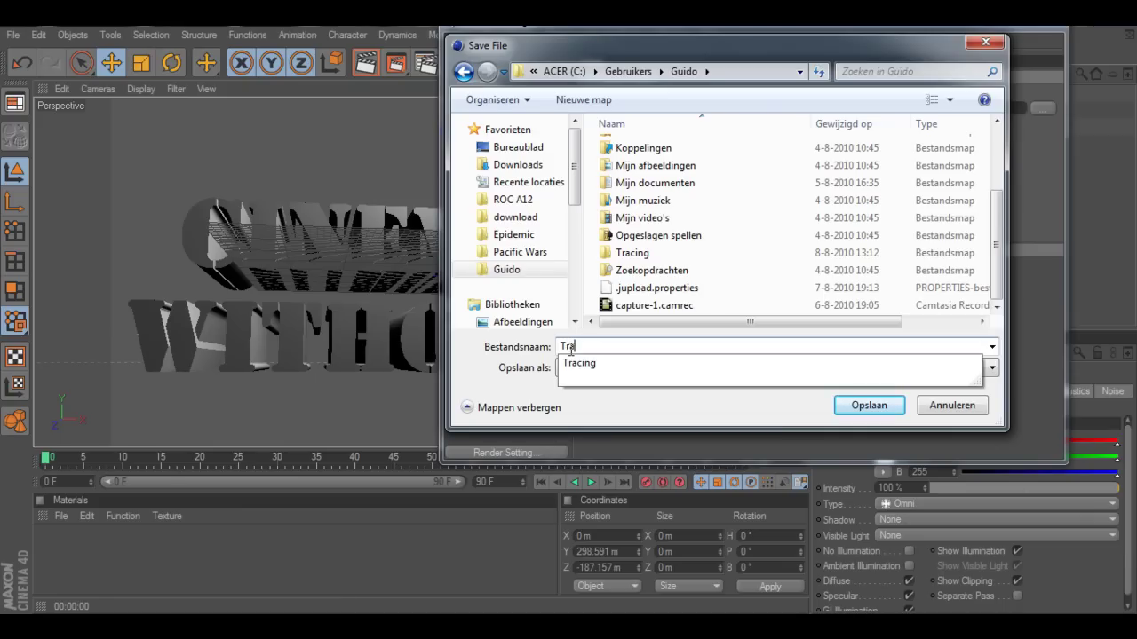
text(ans-BG-)
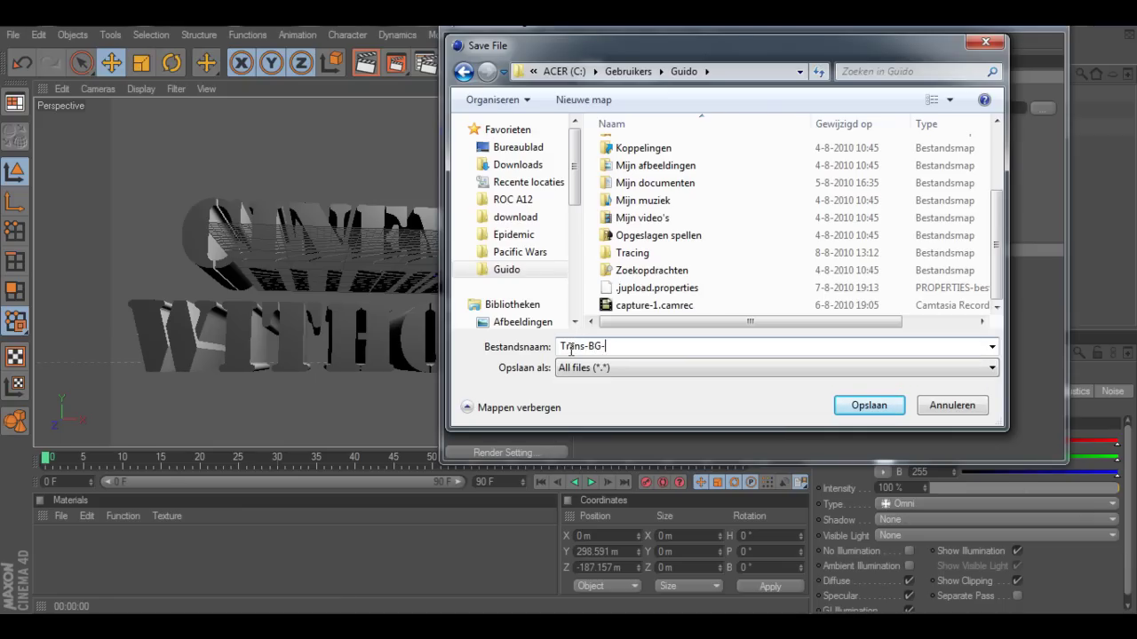
text(C4d)
key(Return)
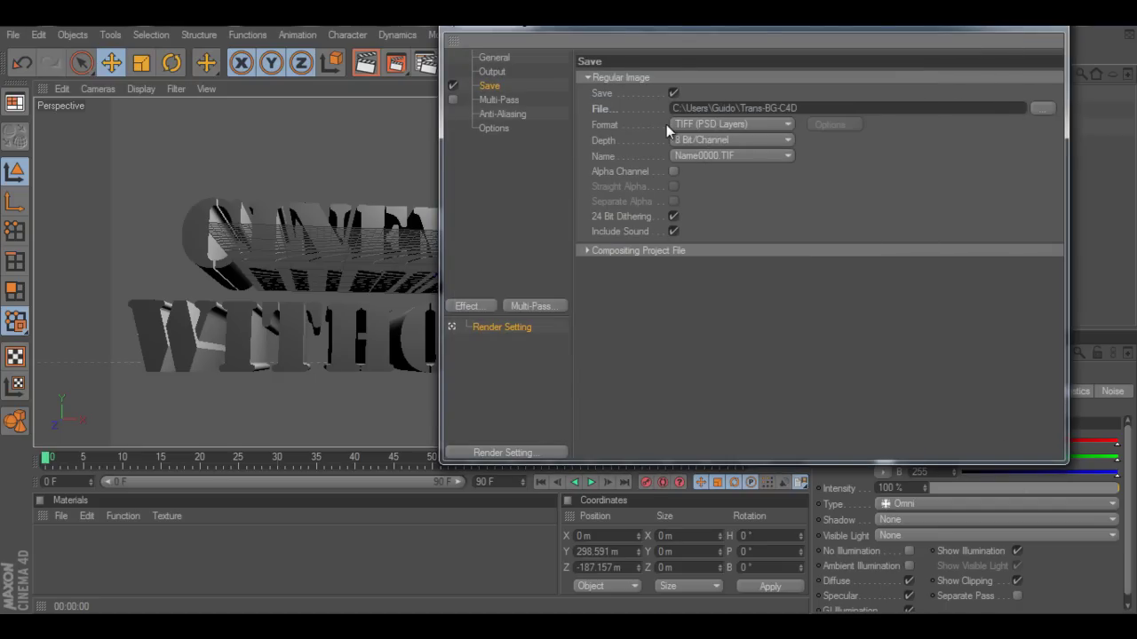
Choose PNG format with Alpha Channel enabled, then close Render Settings
click(715, 124)
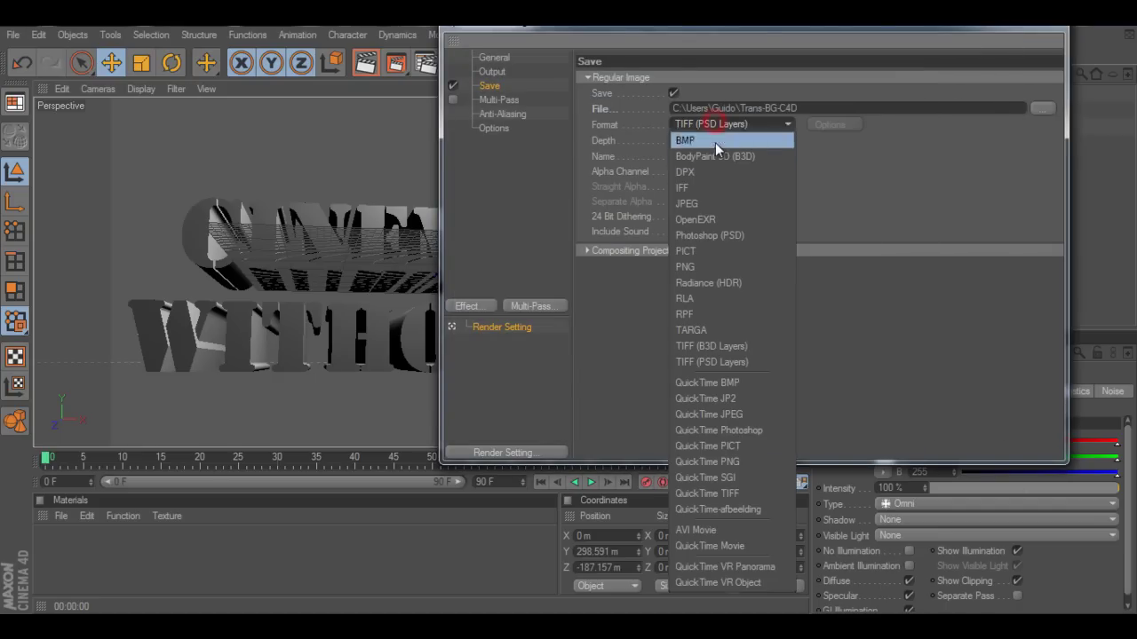
click(721, 269)
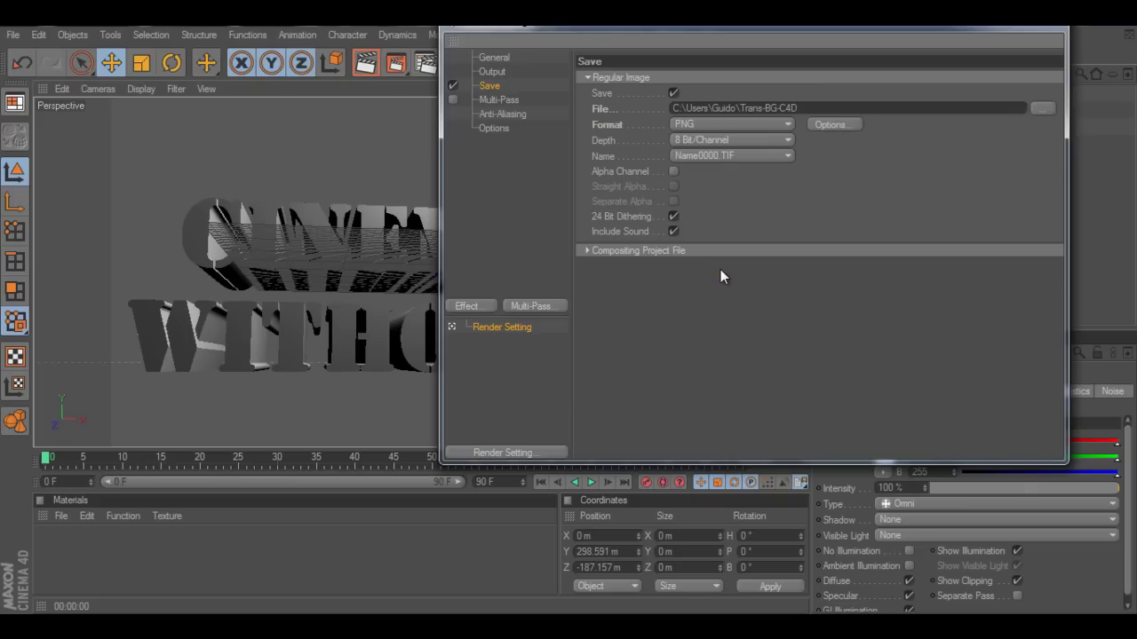
click(673, 173)
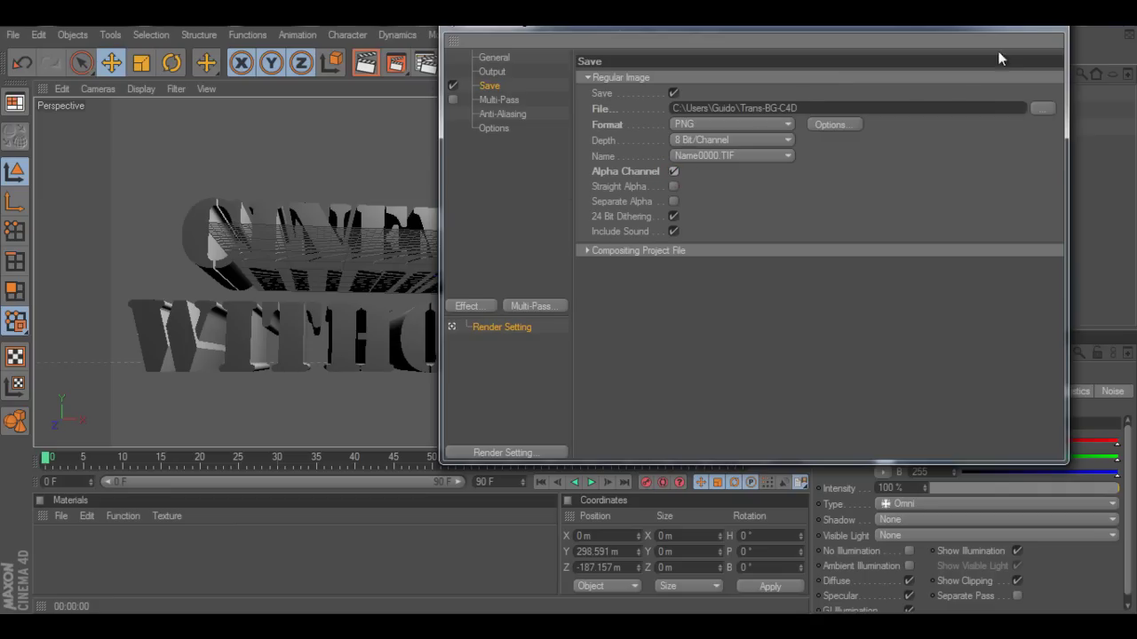
click(1046, 26)
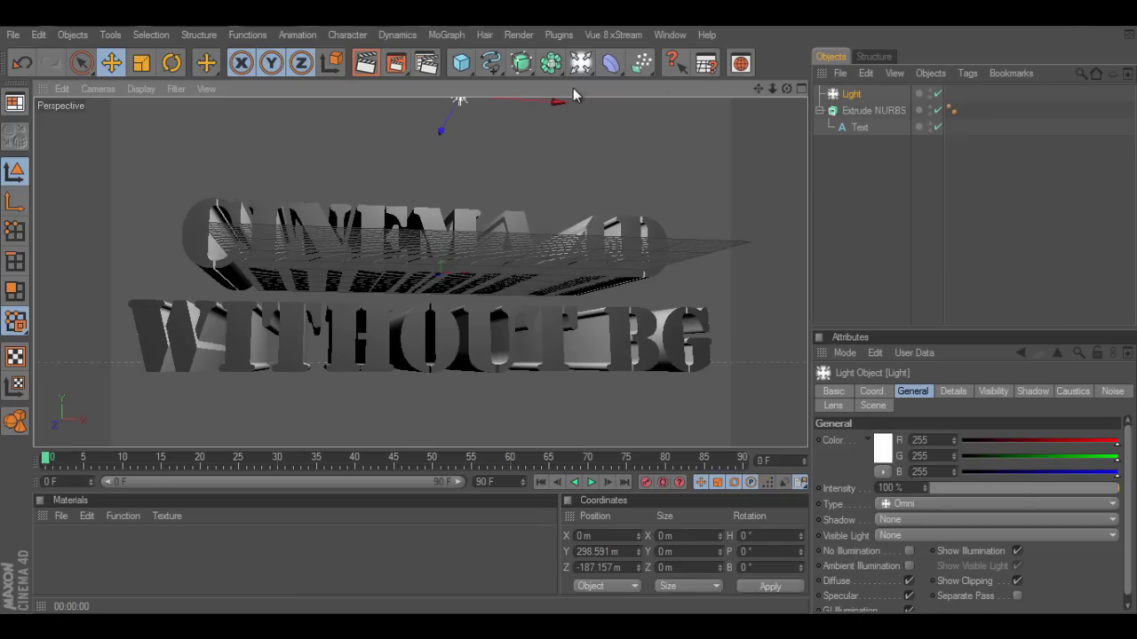
Render to the Picture Viewer, then find and open Trans-BG-C4D.png in Explorer
click(396, 71)
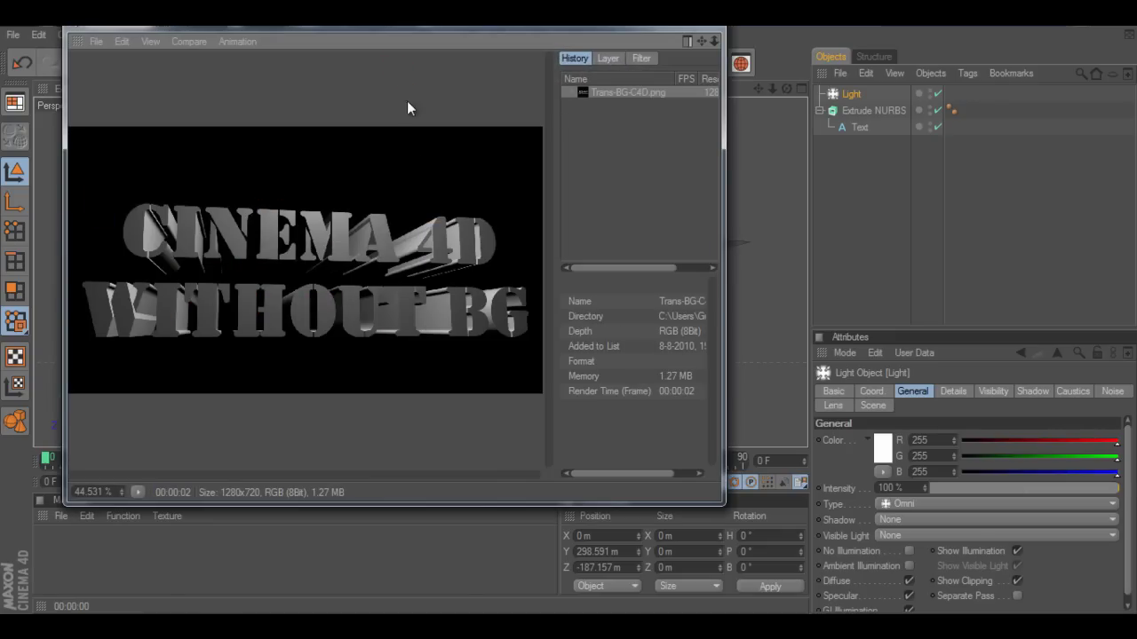
right_click(613, 92)
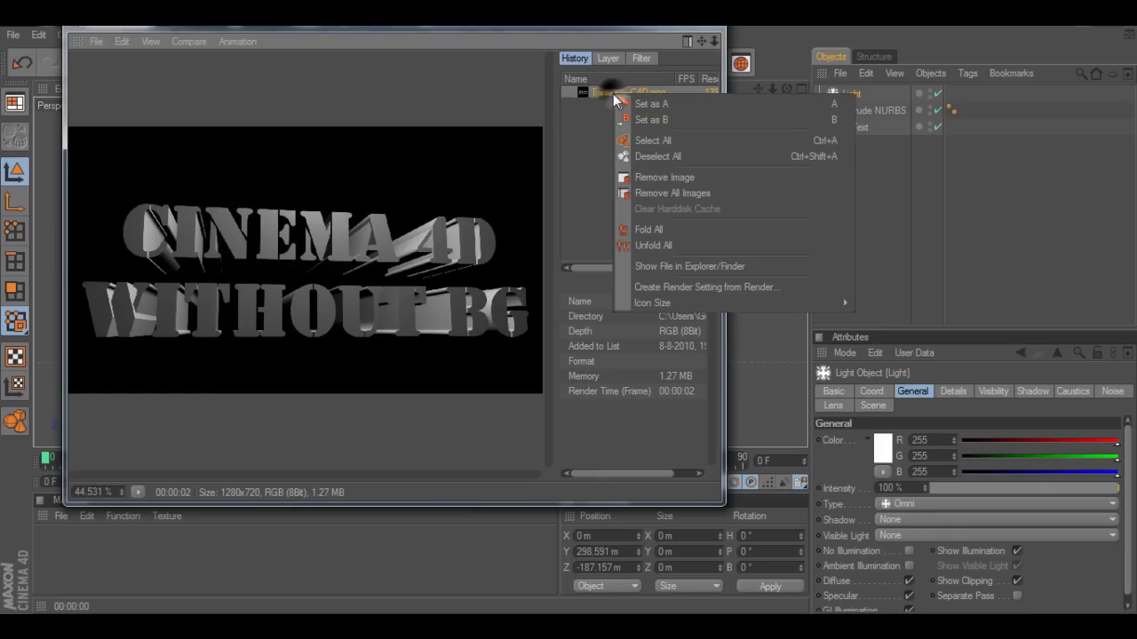
click(675, 267)
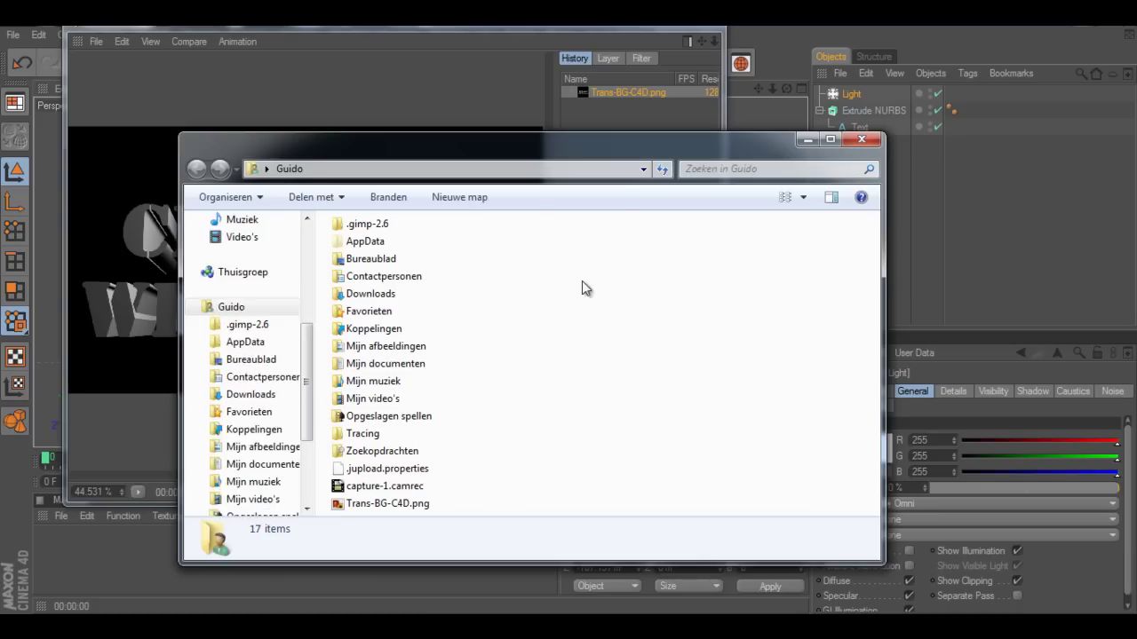
click(403, 512)
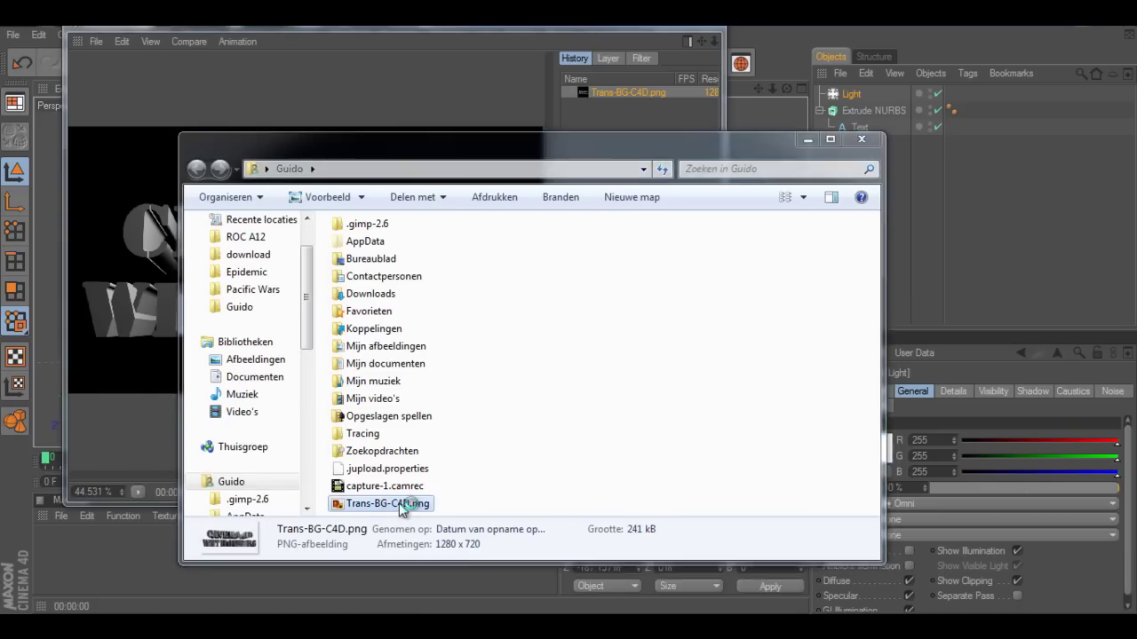
double_click(401, 503)
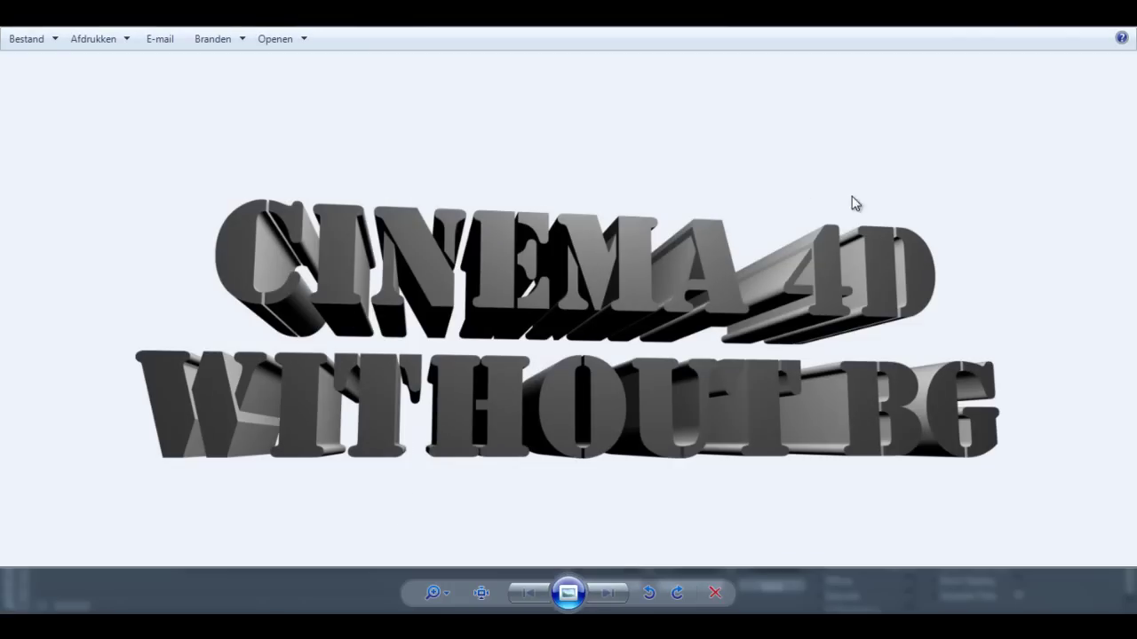